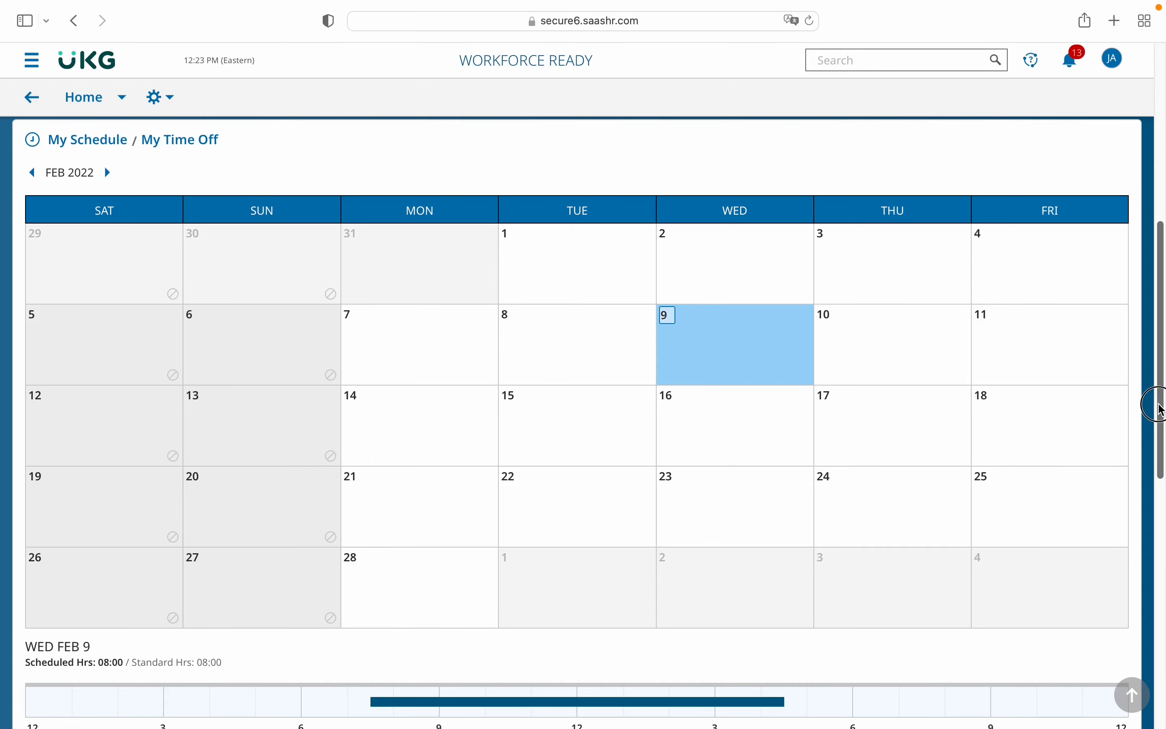
- Open My Timesheet and go back to the January 22, 2022 - February 04, 2022 pay period
drag(1160, 407, 1146, 212)
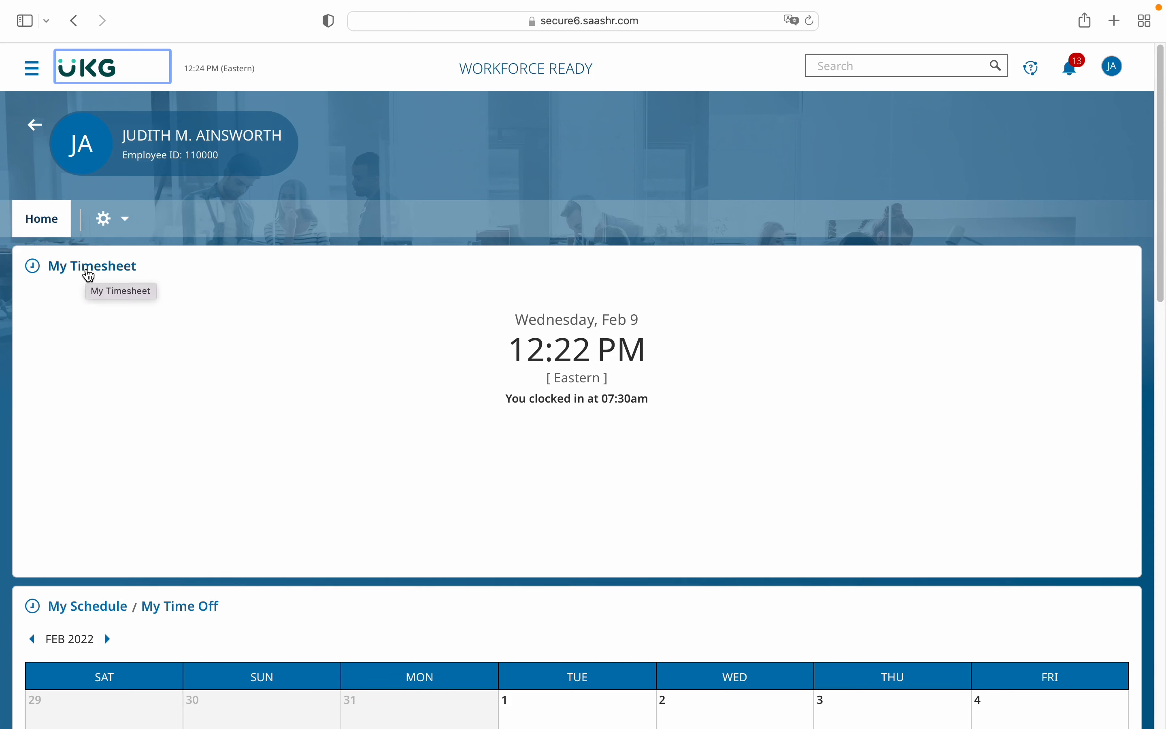
click(89, 276)
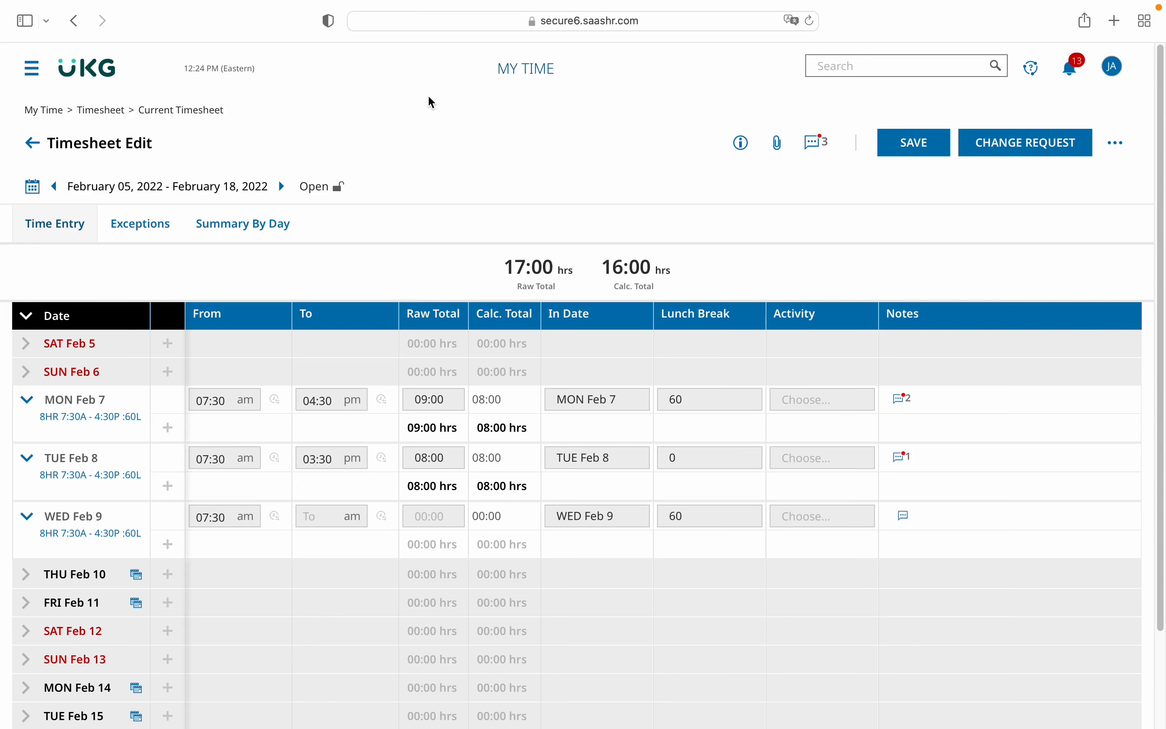
click(59, 184)
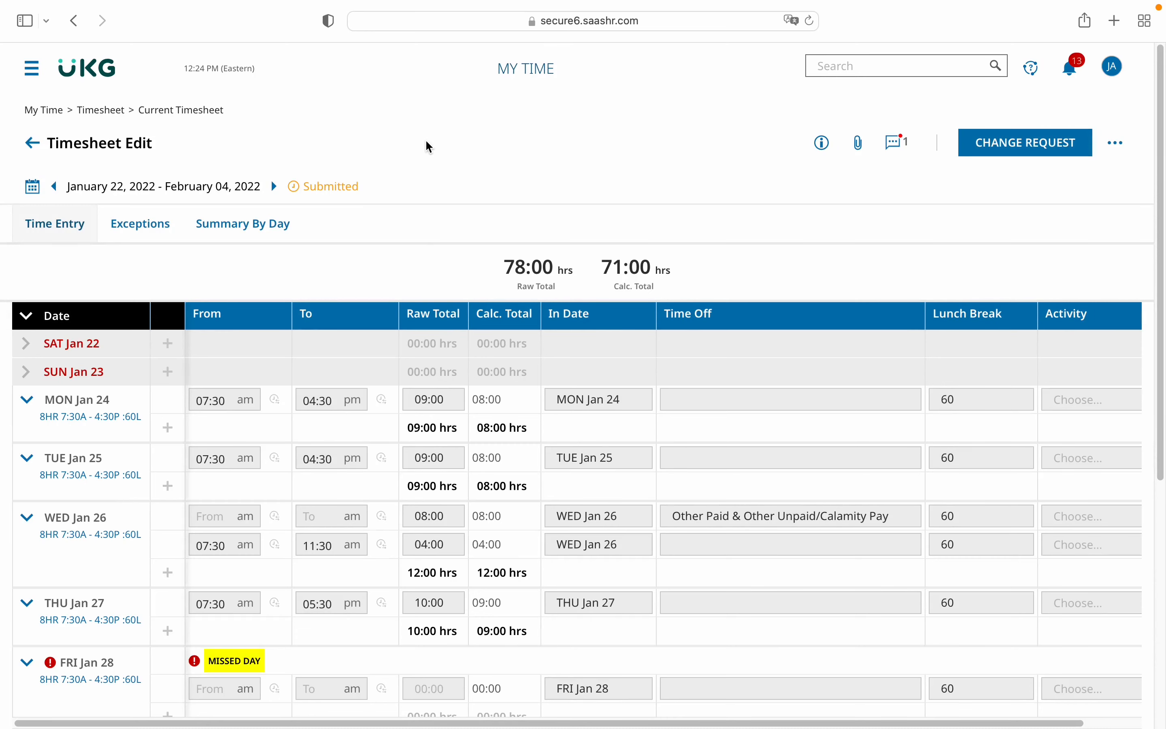
- Review the daily time entries from January 22 to February 4 for missed days, missing punches and time off
drag(1159, 216, 1154, 470)
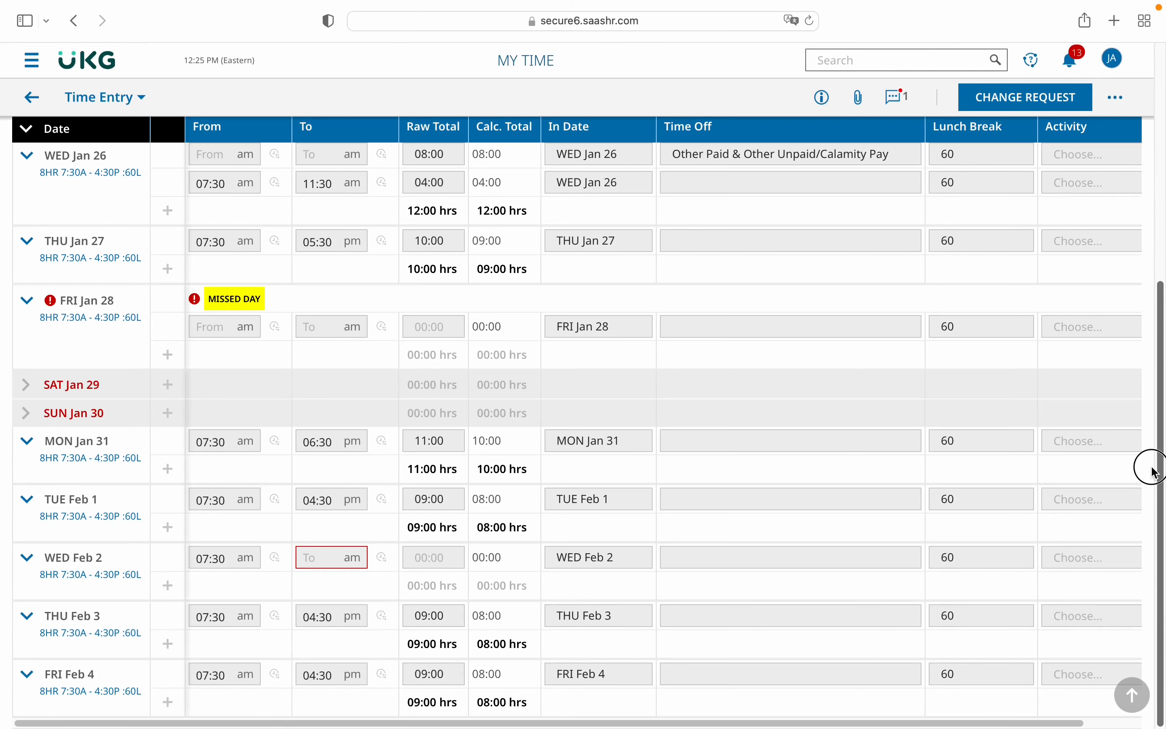
drag(1154, 455, 1156, 256)
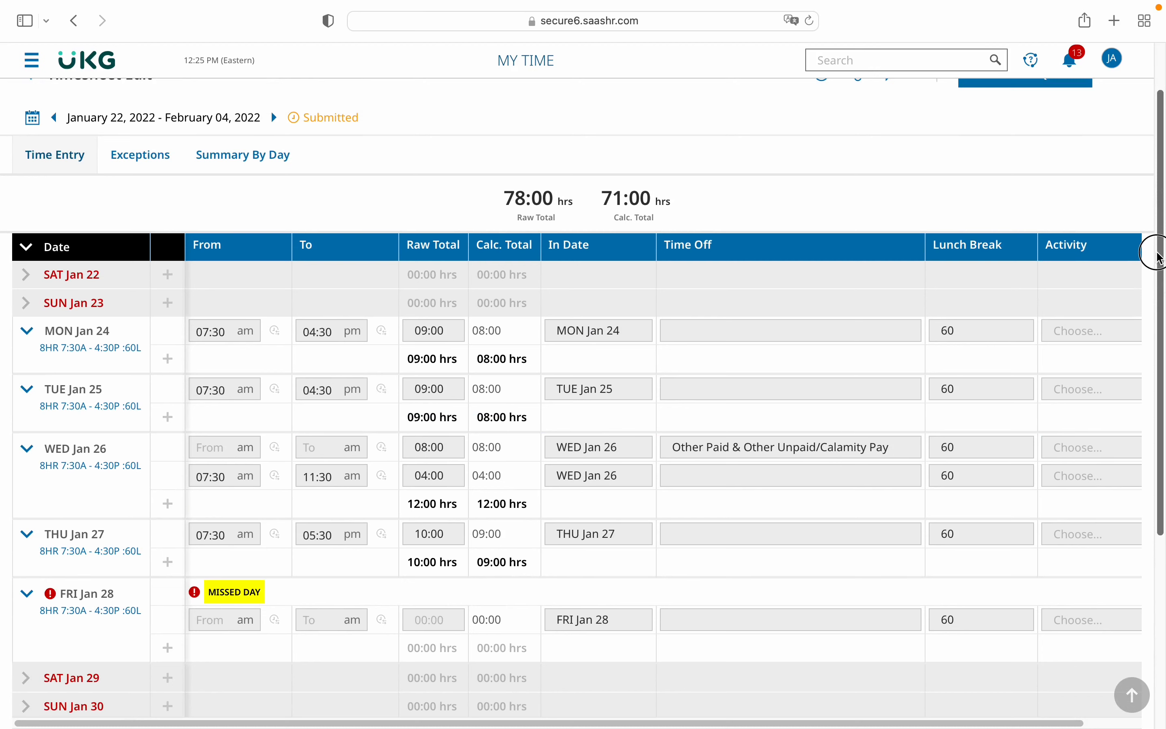
mouse_move(1157, 253)
mouse_down()
mouse_move(1161, 191)
mouse_move(1162, 278)
mouse_up()
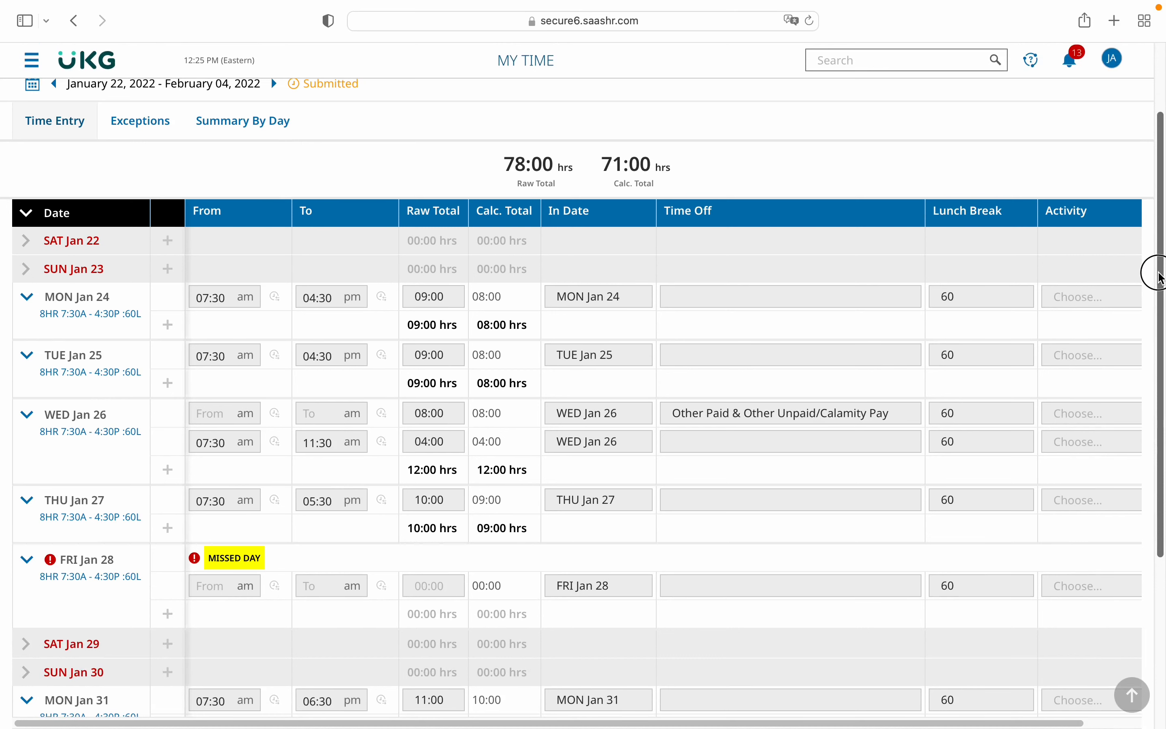
drag(1159, 278, 1157, 334)
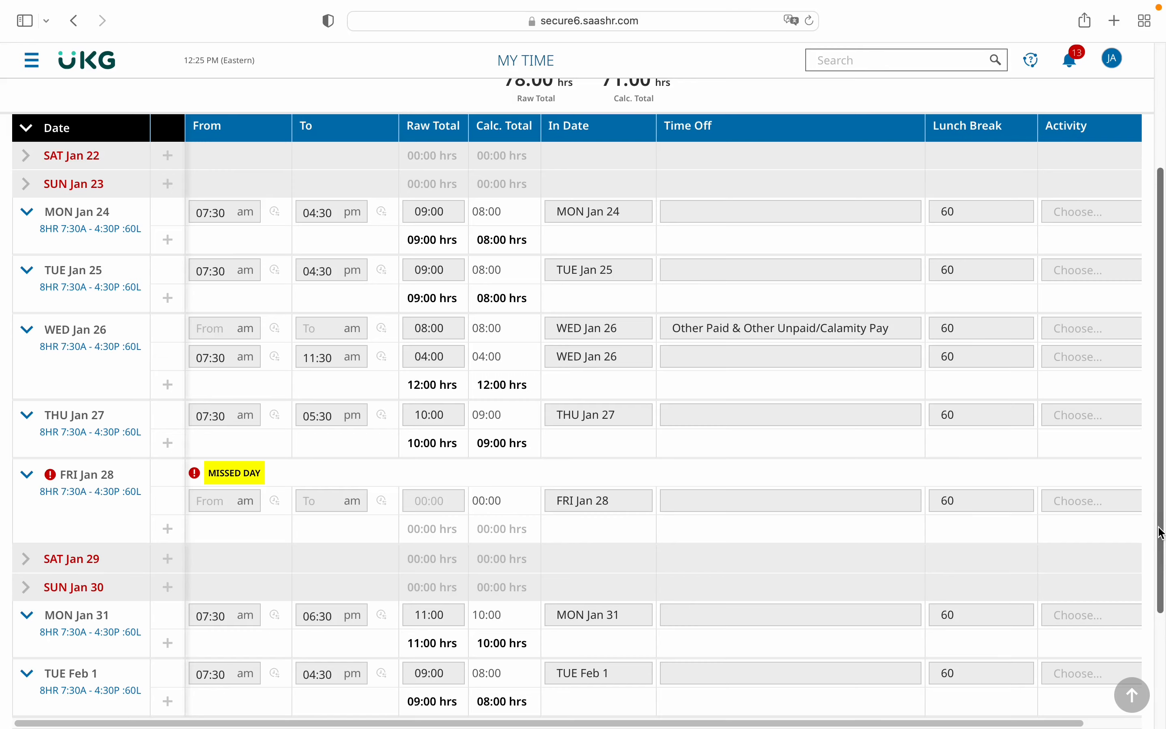
drag(1162, 532, 1159, 635)
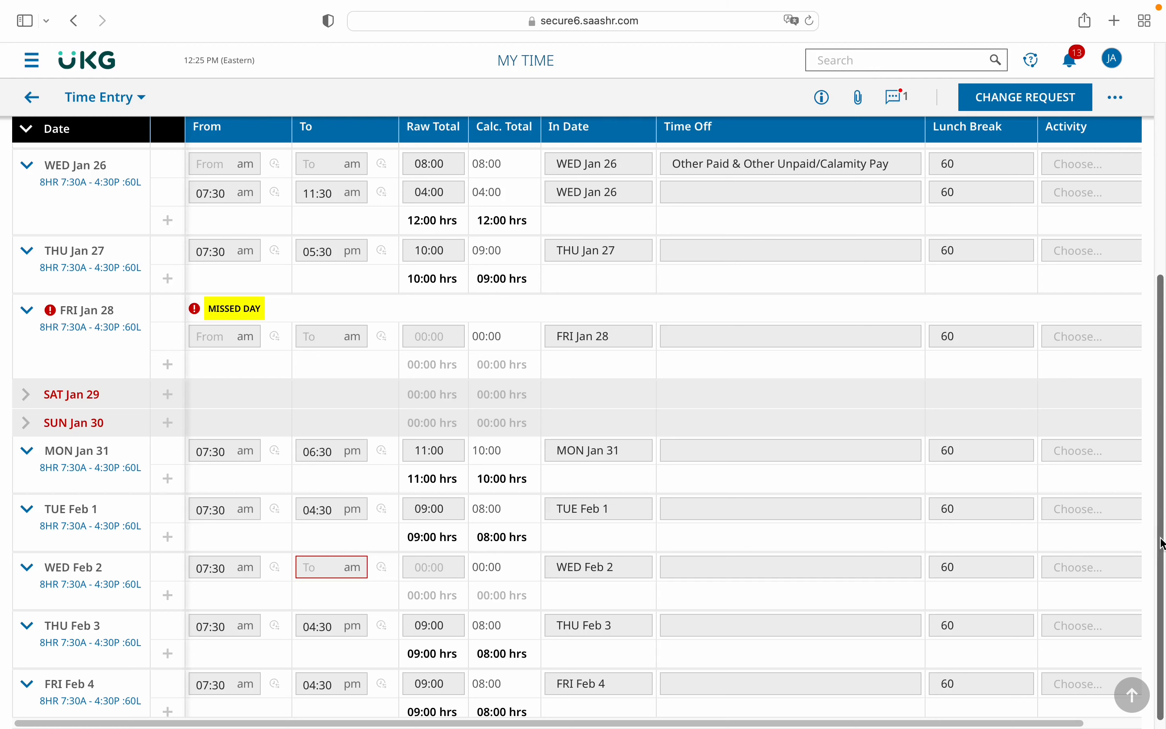
scroll(1156, 530, up, 1)
scroll(1156, 529, up, 4)
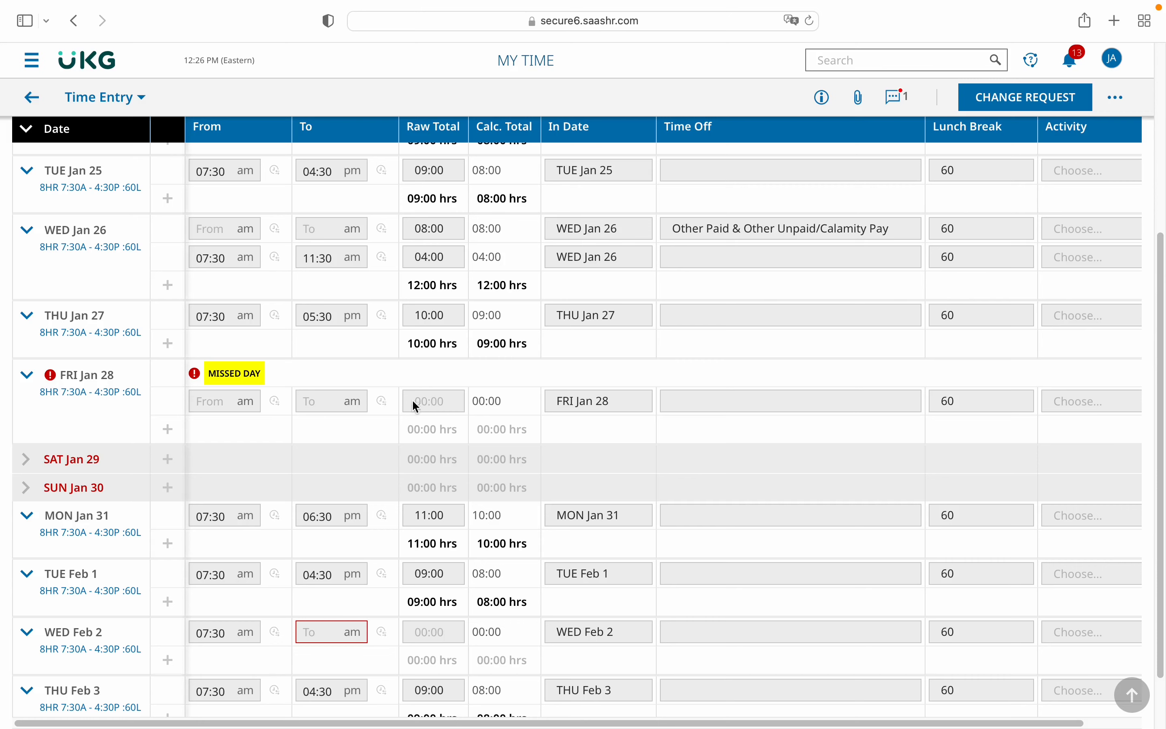
- Reload the timesheet twice and check the Friday January 28 and Wednesday February 2 rows for corrected entries
click(810, 21)
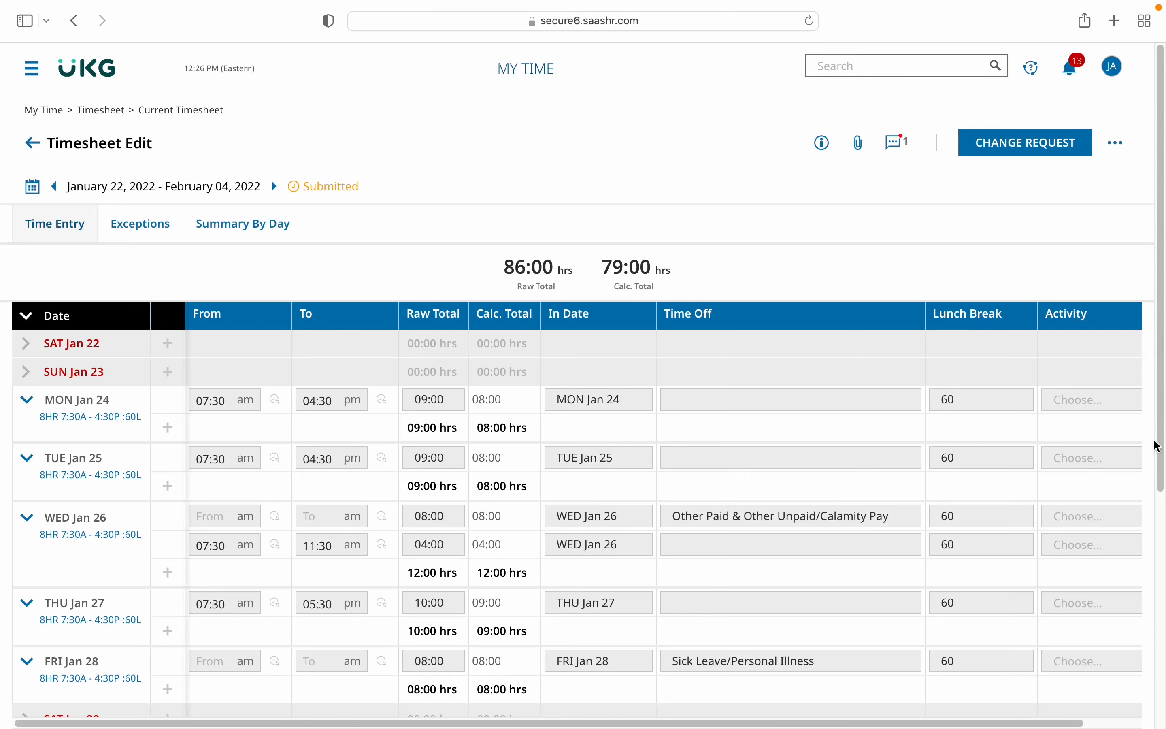
drag(1156, 442, 1125, 668)
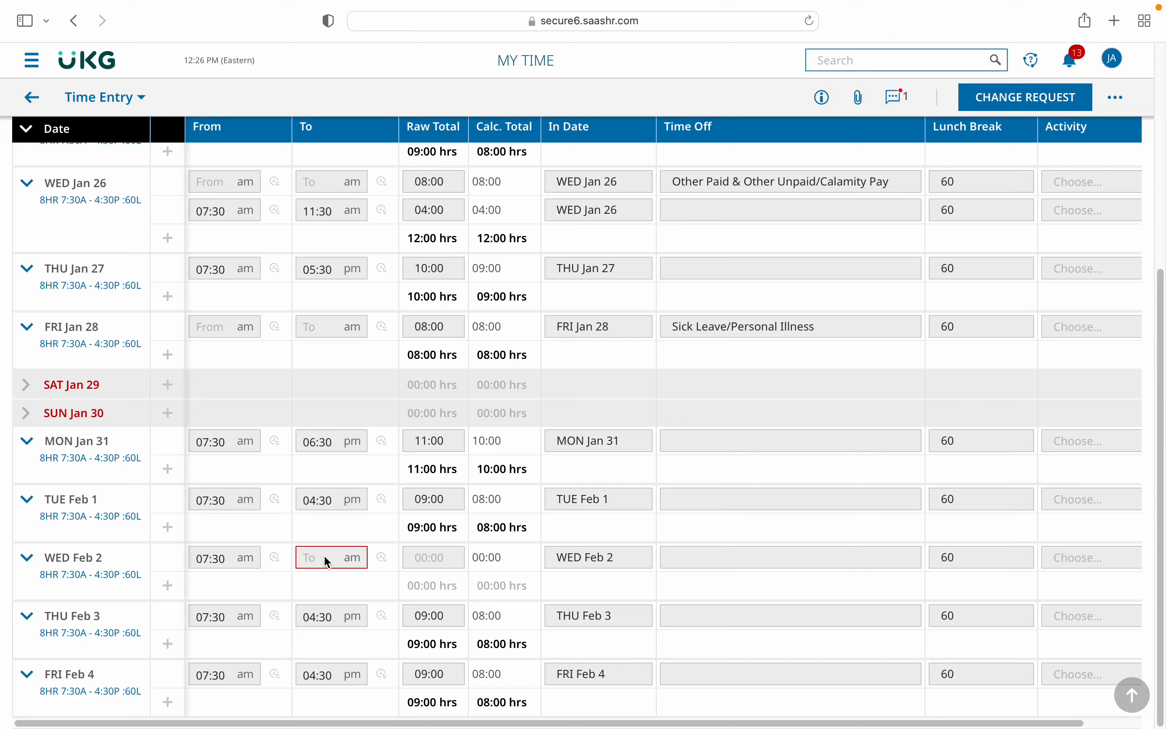
click(810, 21)
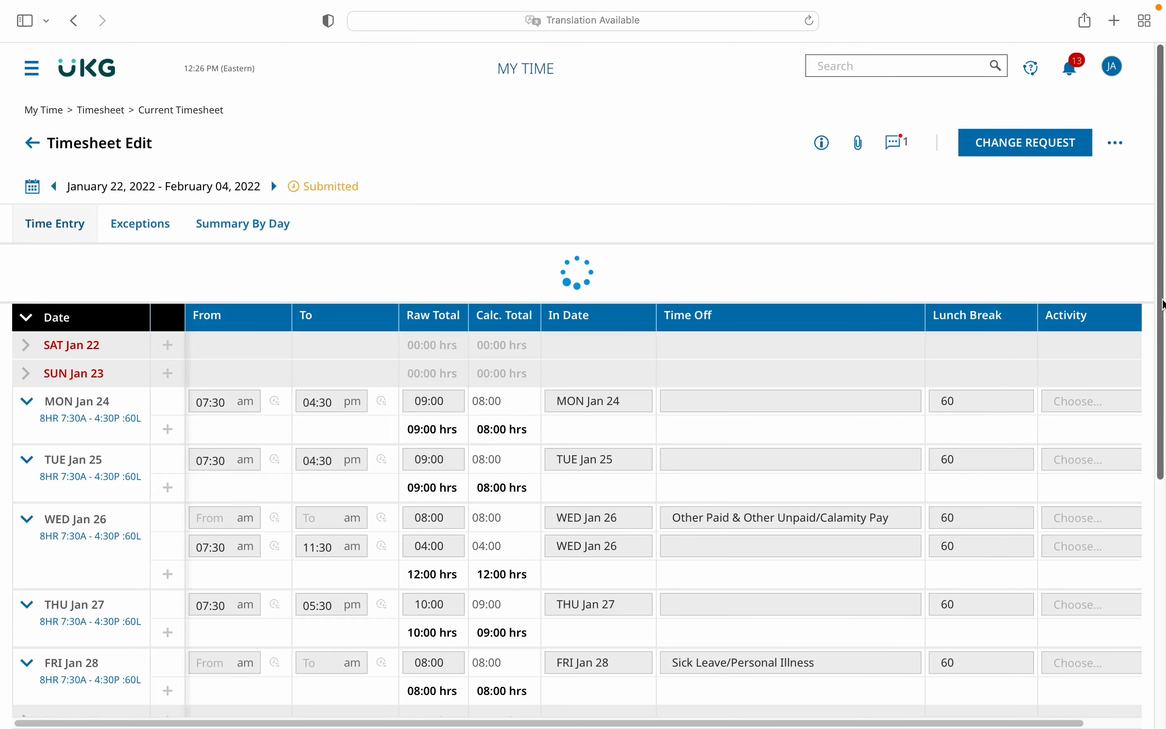
scroll(1126, 518, down, 10)
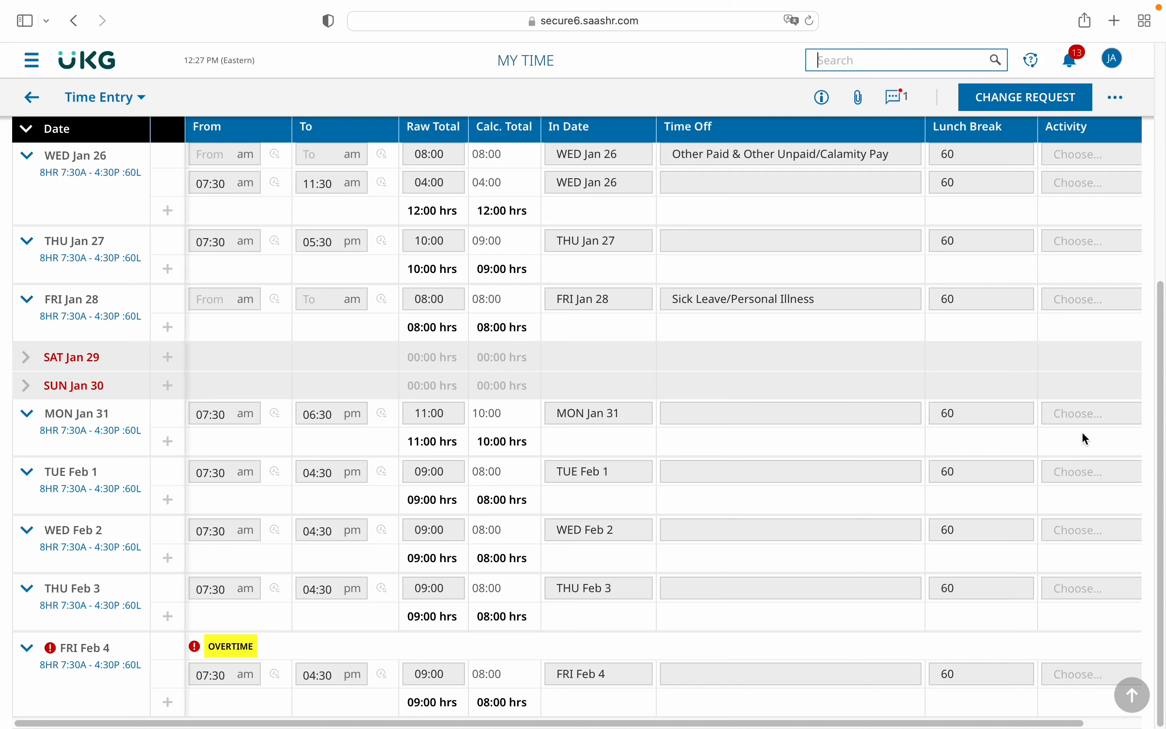
click(1163, 391)
scroll(286, 685, up, 5)
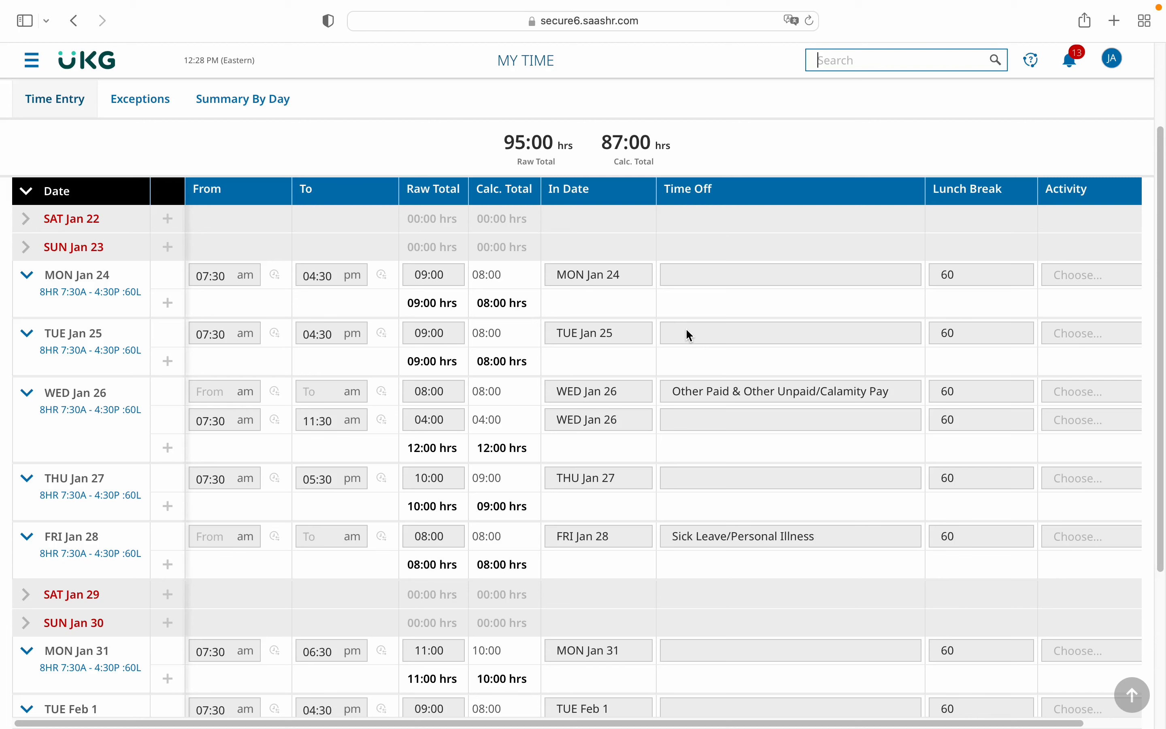
- Reload the timesheet and check the Activity entries for Wednesday January 26 and Friday February 4
click(810, 22)
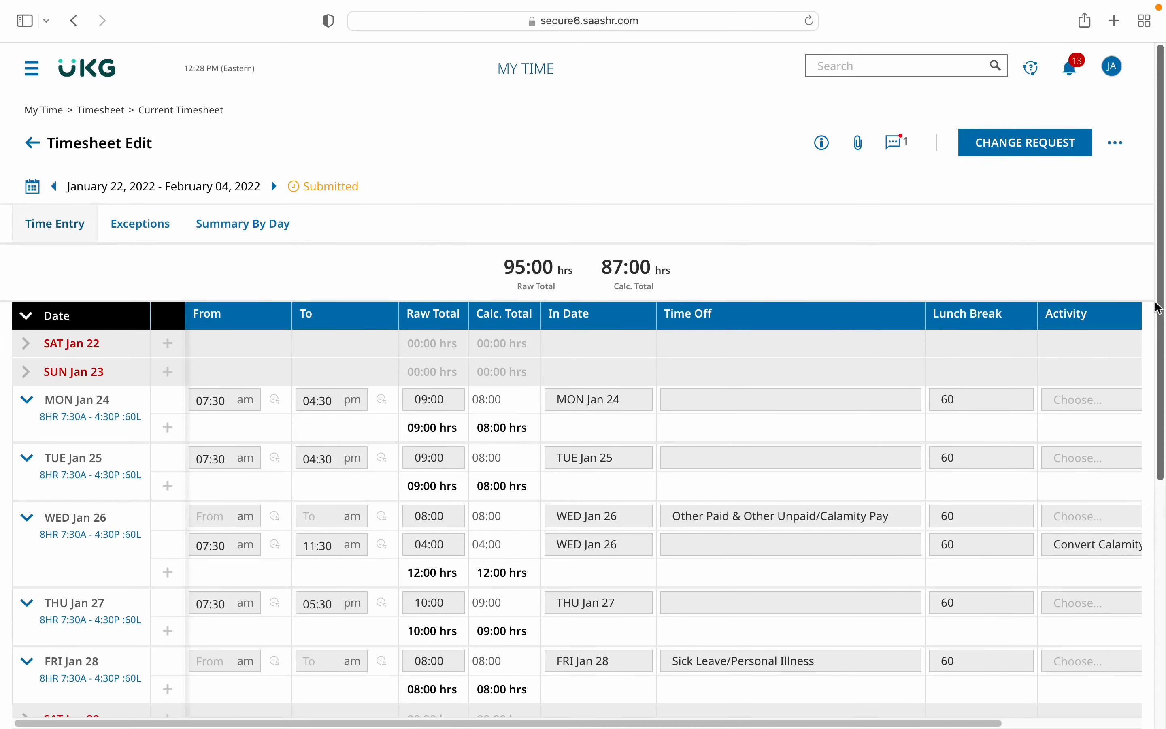
scroll(1158, 309, down, 10)
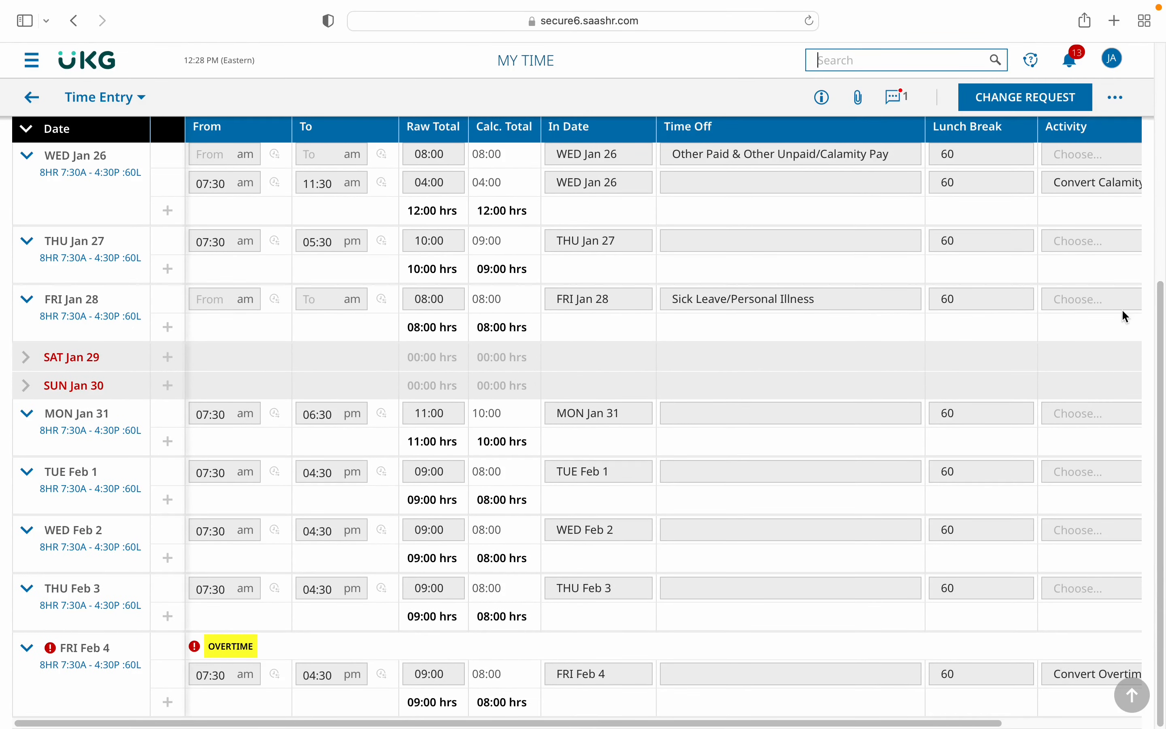
scroll(1130, 316, up, 6)
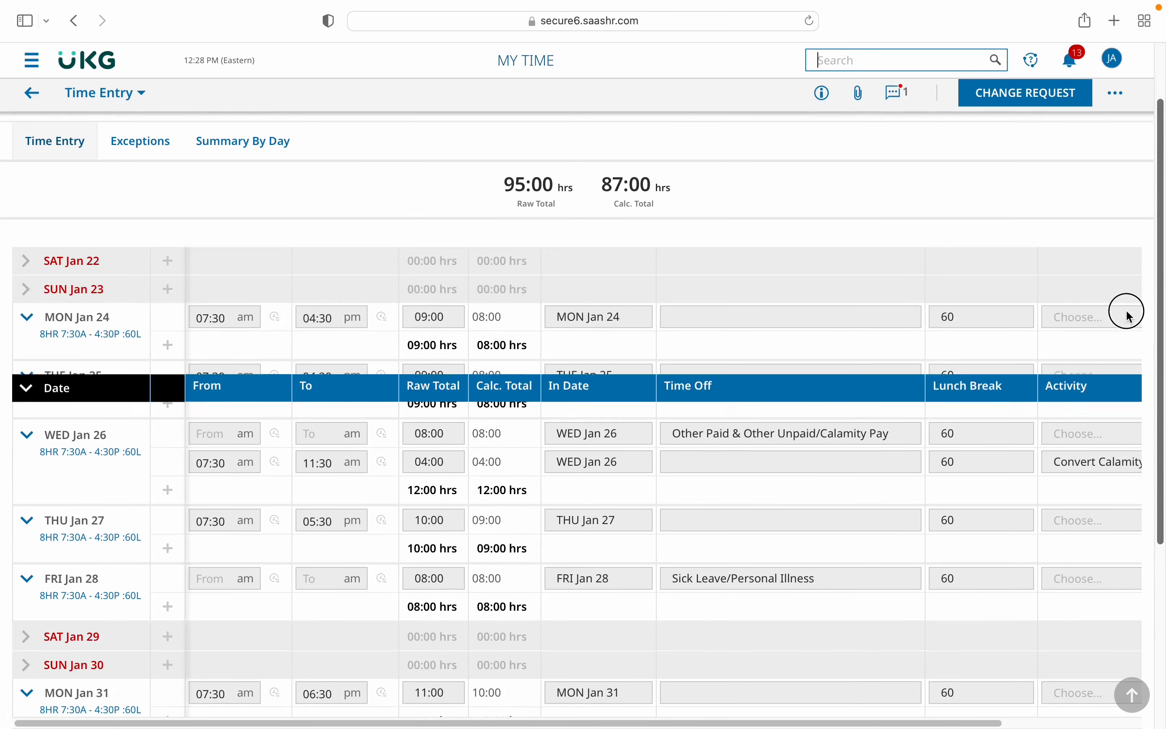
scroll(1128, 317, up, 2)
- Open the Summary By Day view and review the hours per counter with the weekly and pay period totals
click(284, 157)
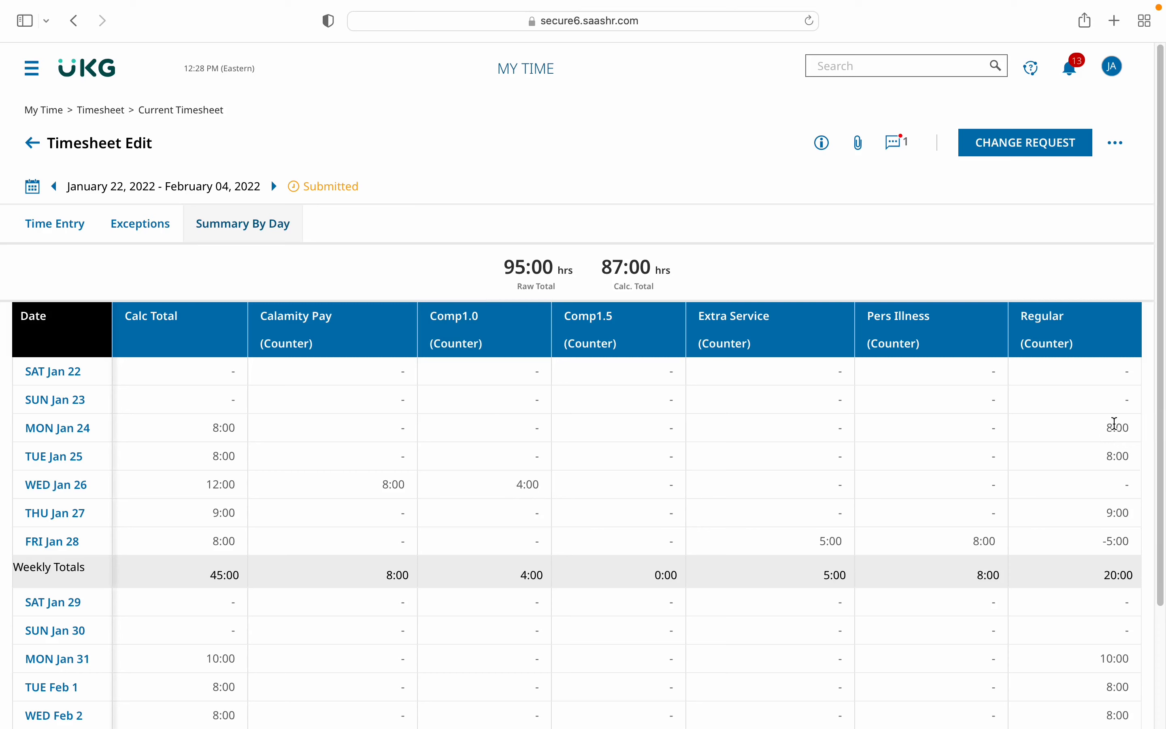
drag(1159, 410, 1150, 530)
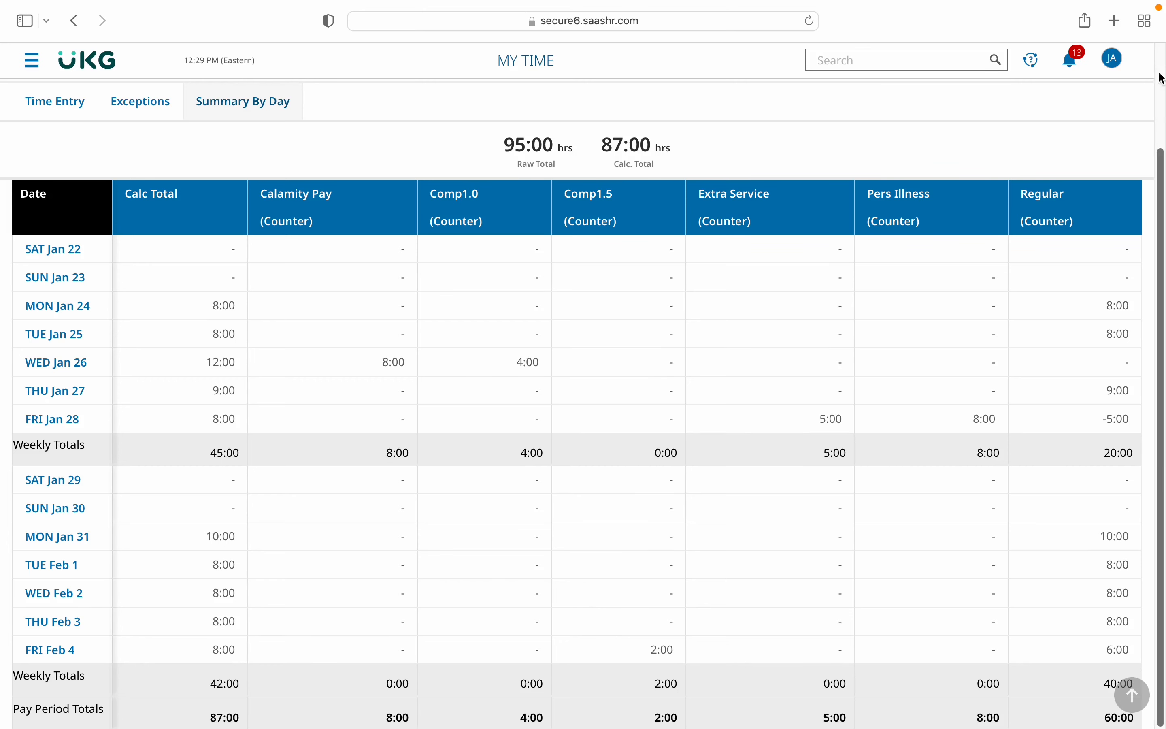
scroll(270, 179, up, 3)
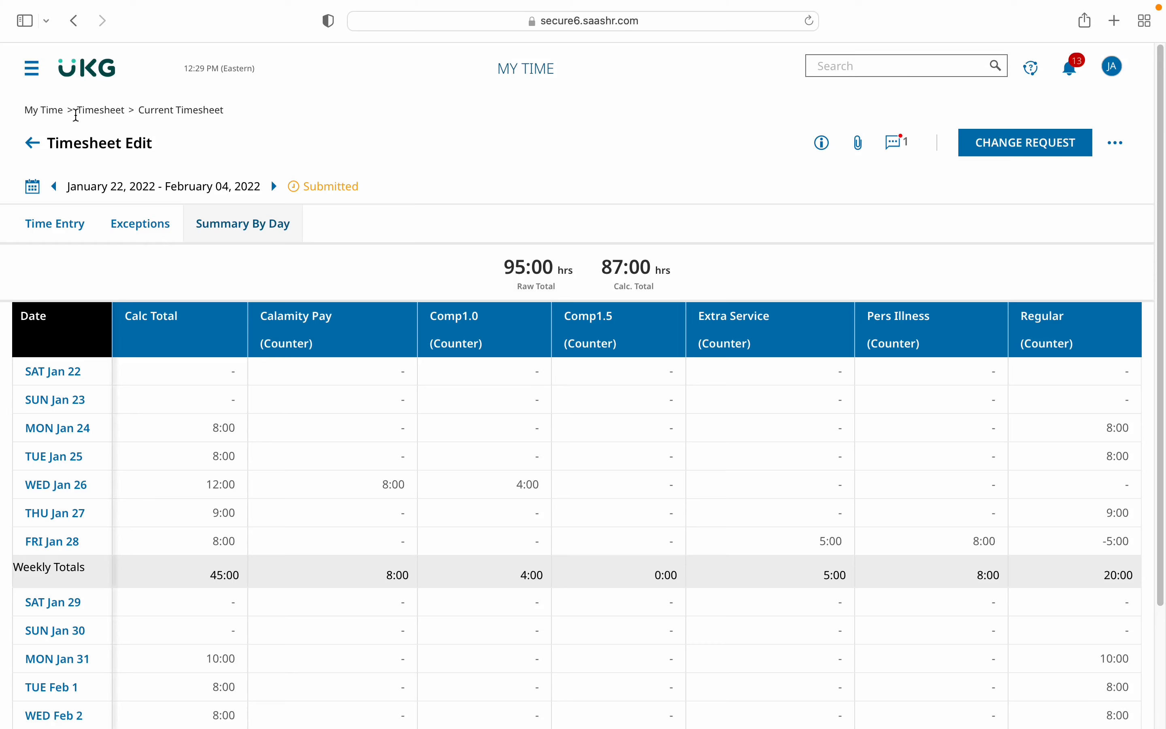
- Return to the Time Entry view and review the daily entries through Friday February 4
click(38, 223)
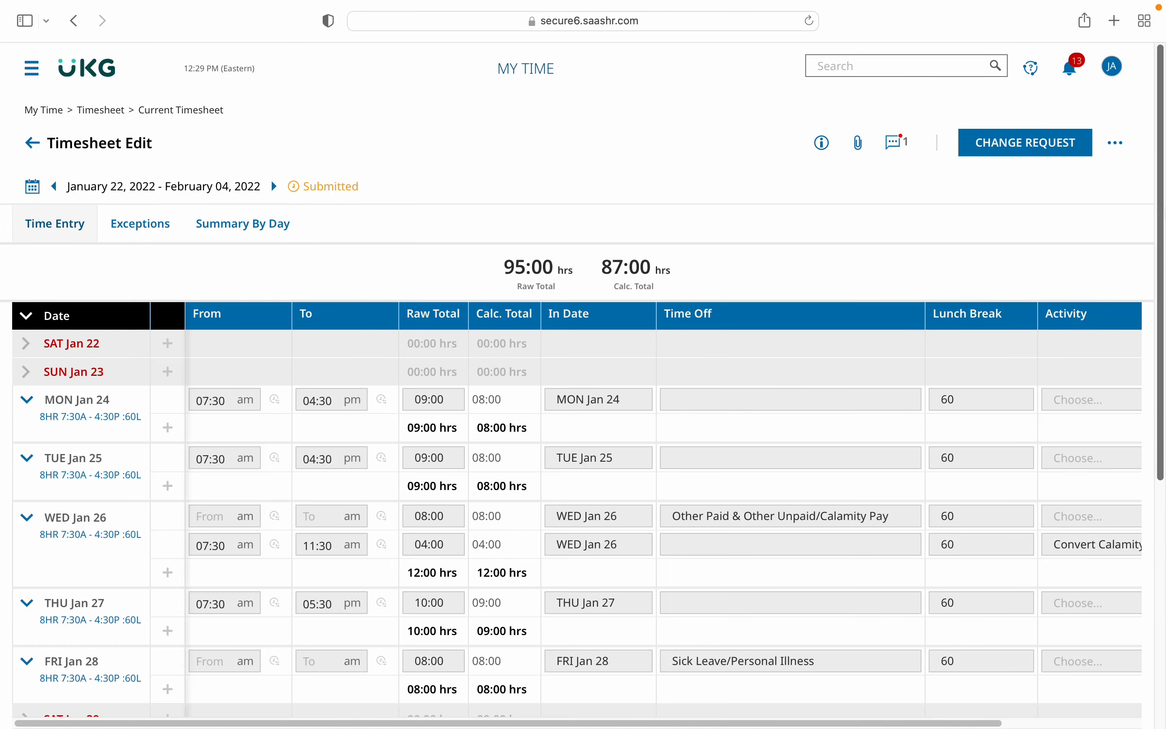
drag(1160, 225, 1165, 464)
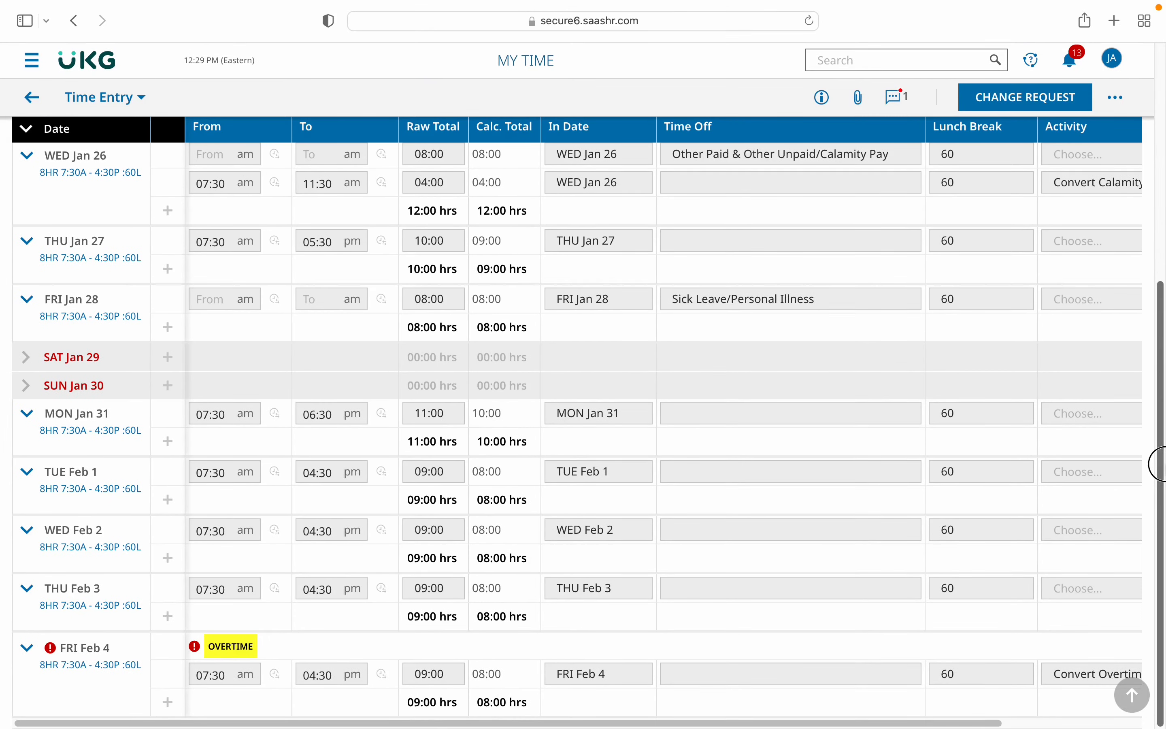
drag(1154, 445, 1158, 219)
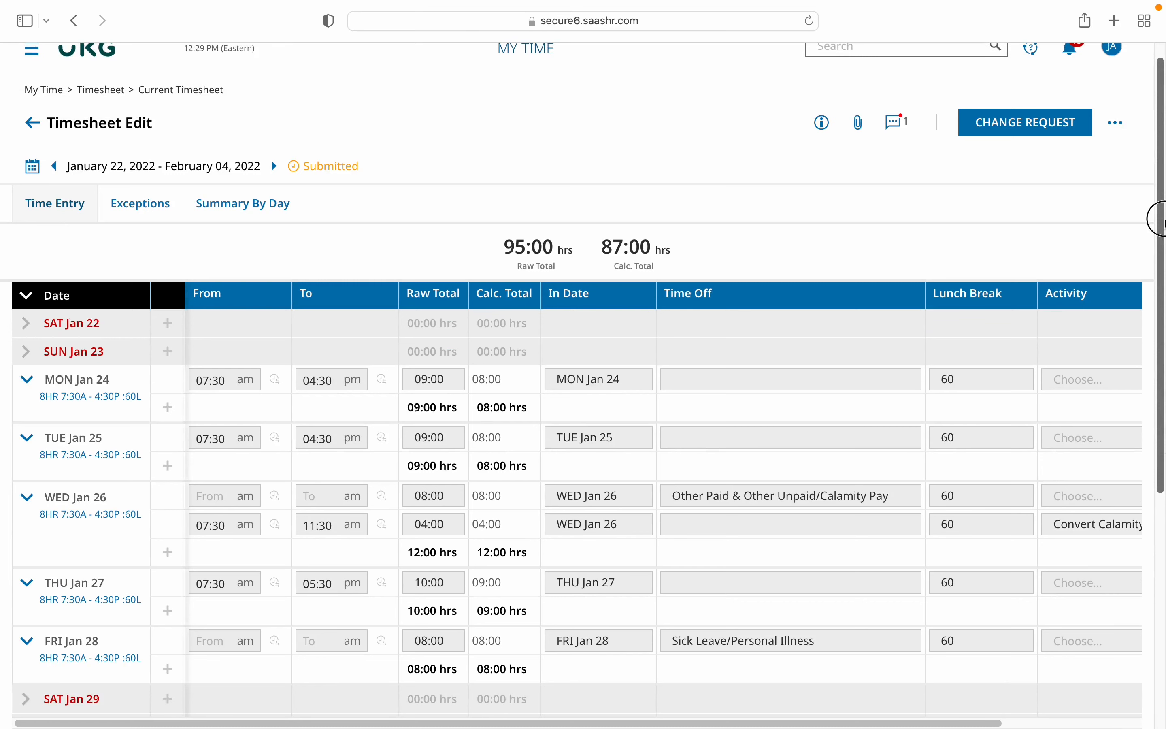
drag(1159, 219, 1159, 243)
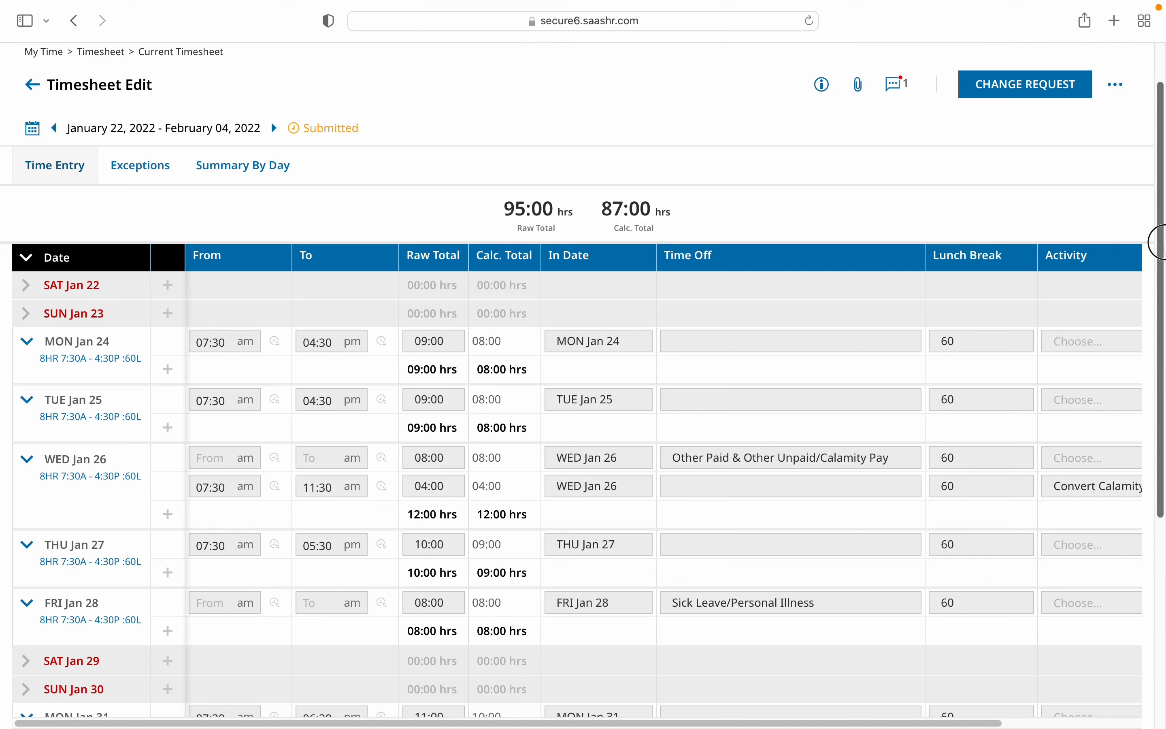
- Examine the Calc. Total hours above the time entries against the daily rows for the pay period
drag(608, 208, 646, 208)
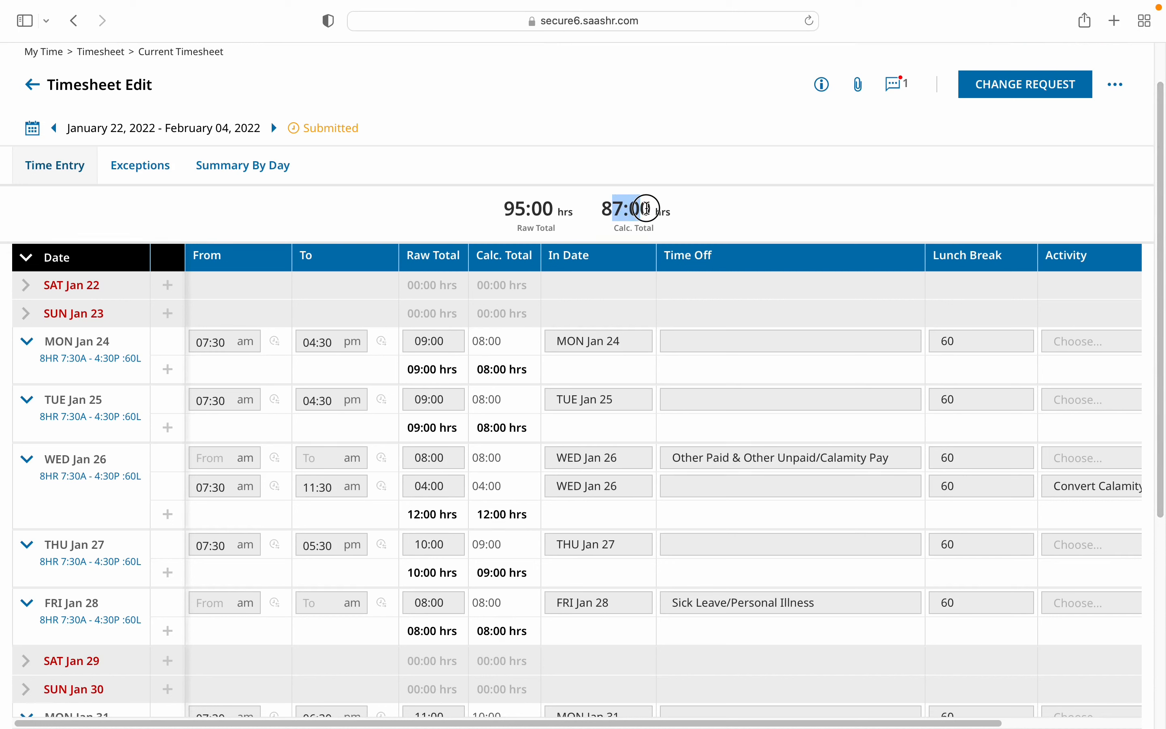
click(667, 208)
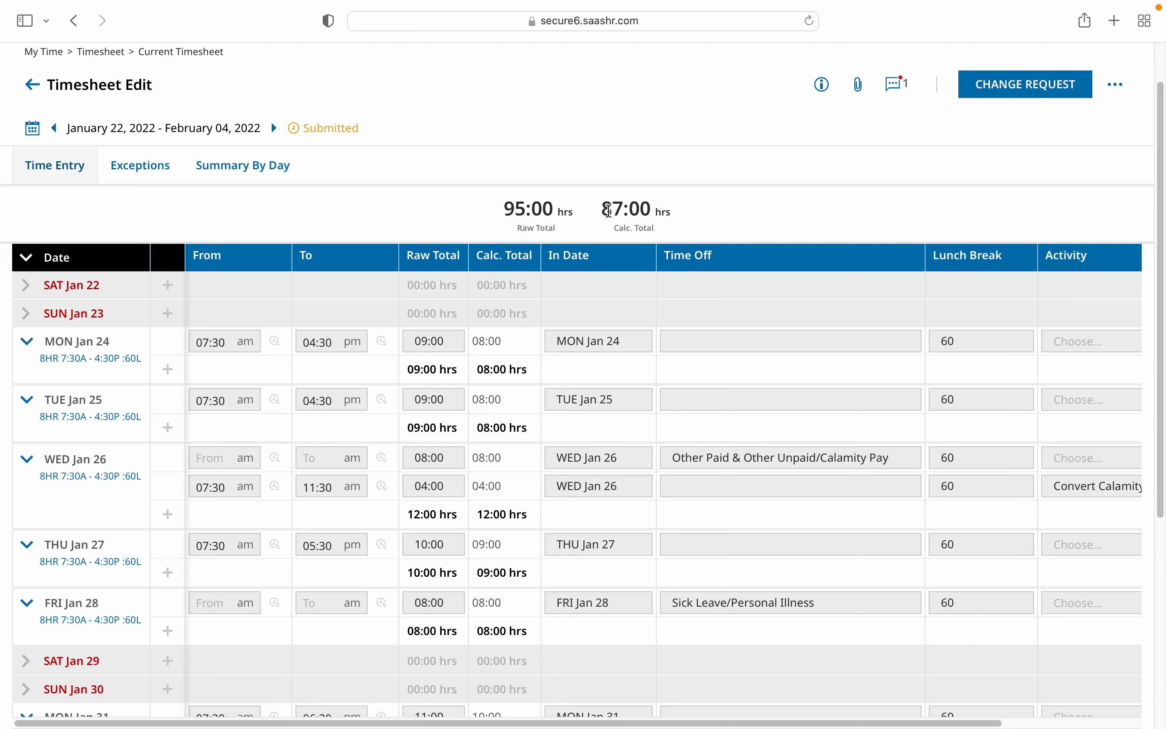
drag(1163, 282, 1156, 316)
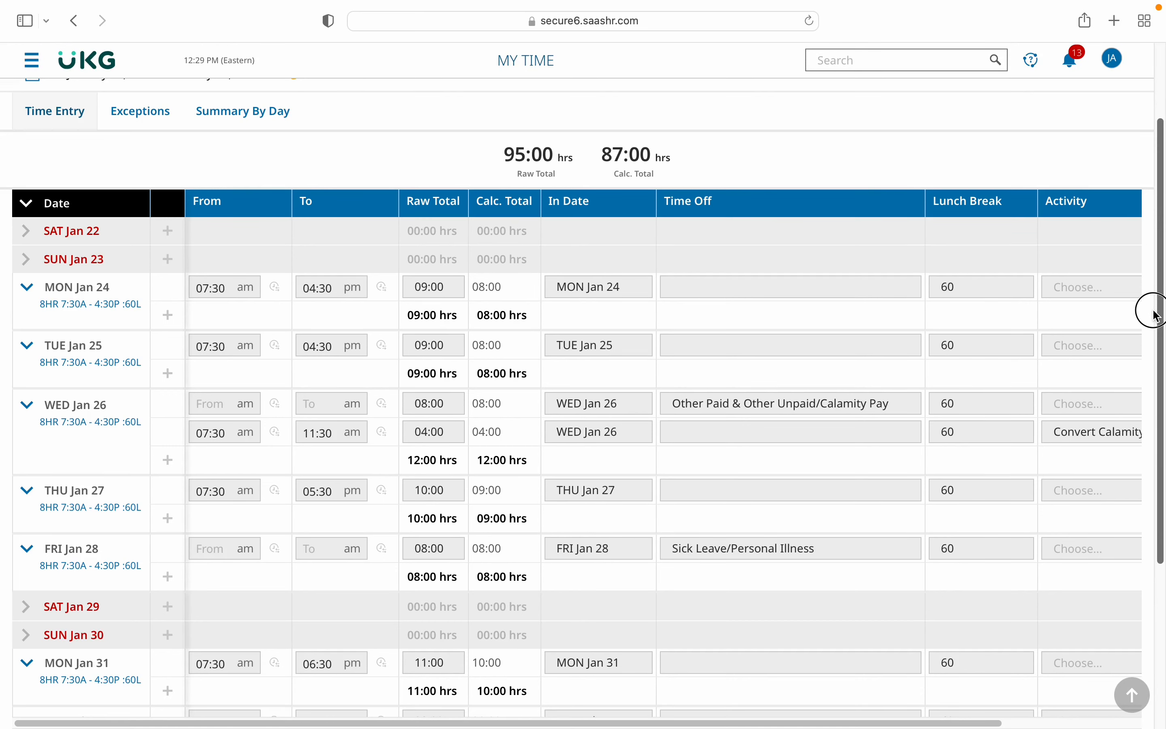
drag(1157, 316, 1155, 282)
drag(612, 198, 673, 192)
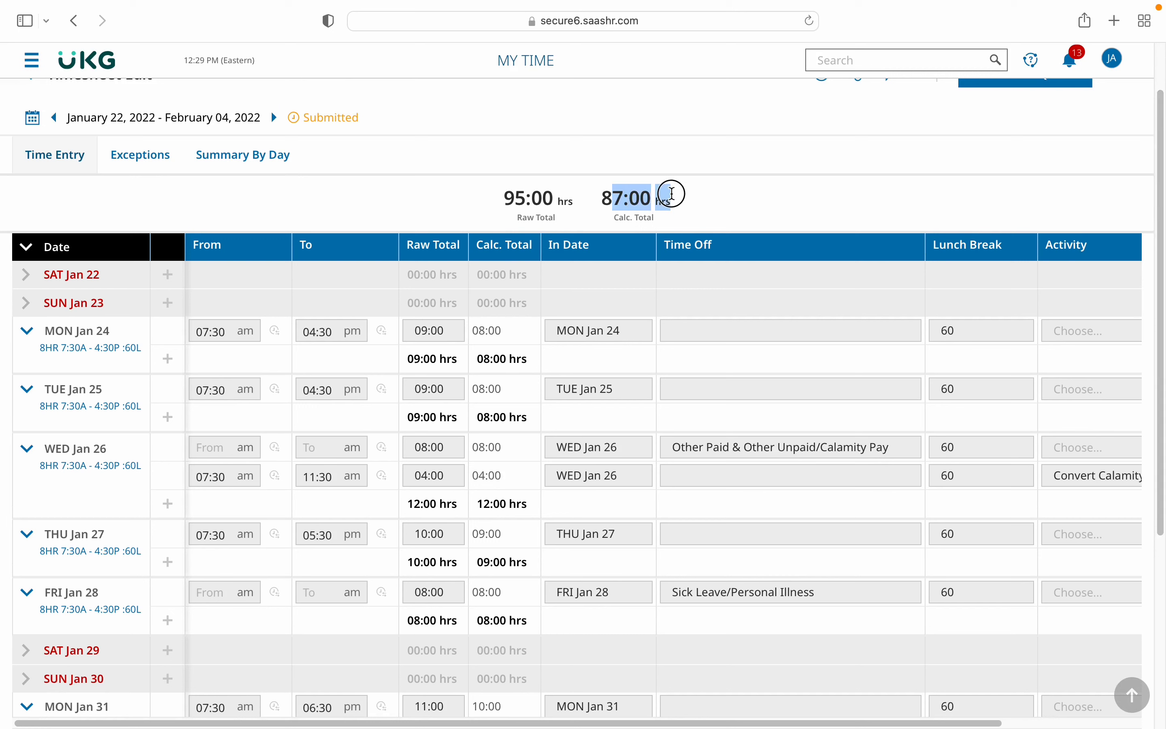
drag(602, 198, 685, 201)
click(604, 198)
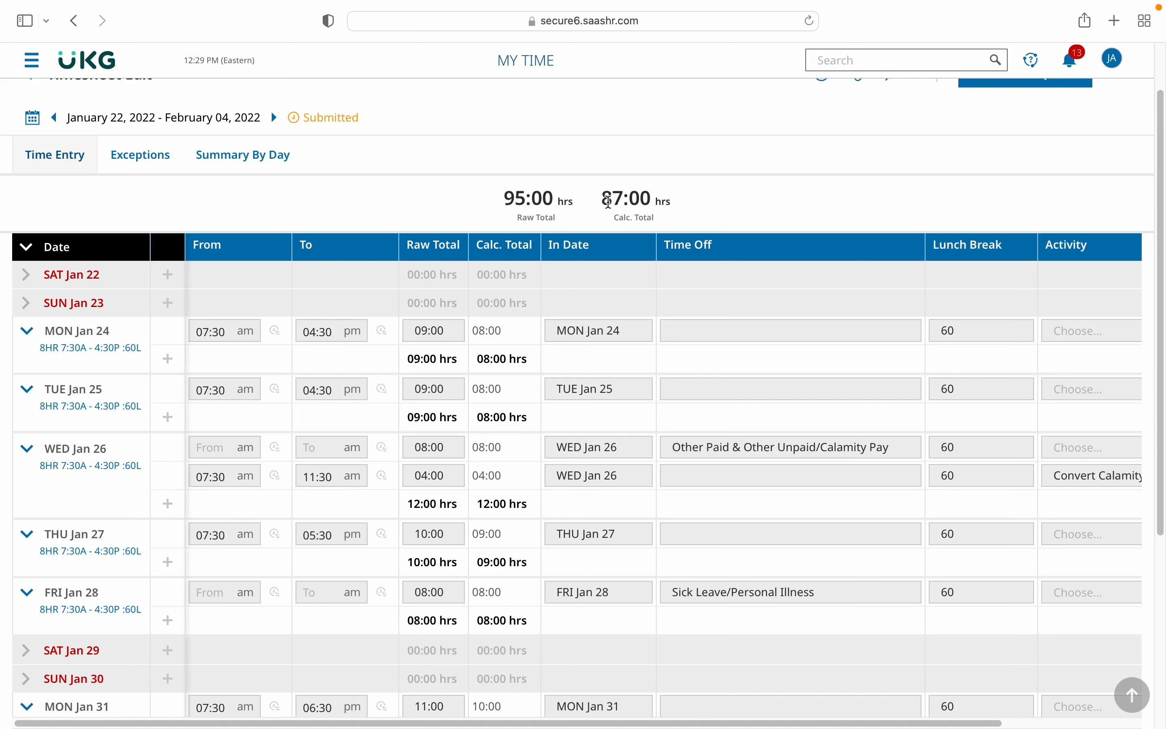
drag(609, 202, 651, 205)
click(702, 216)
scroll(700, 216, up, 3)
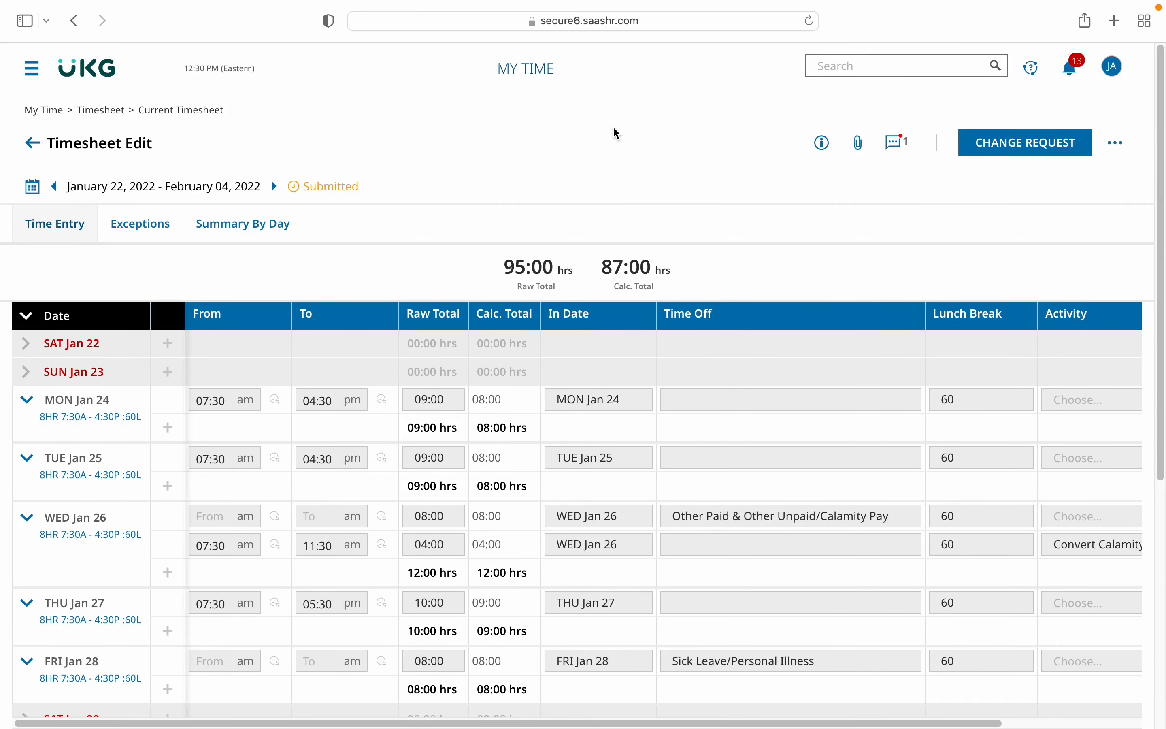